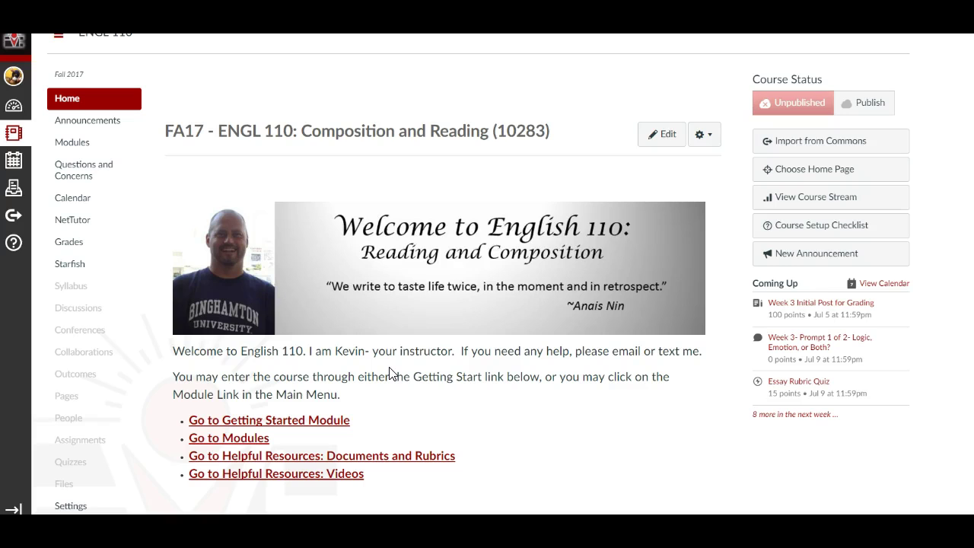
Step: Open the Questions and Concerns discussion and start an empty reply below its instructions
{"action": "scroll", "coordinate": [389, 373], "scroll_direction": "down", "scroll_amount": 1}
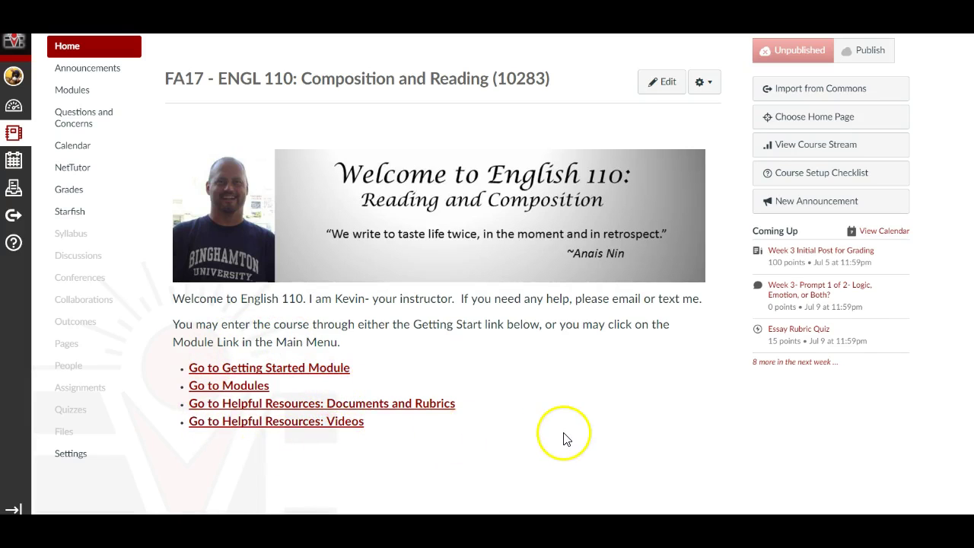
{"action": "scroll", "coordinate": [560, 439], "scroll_direction": "up", "scroll_amount": 1}
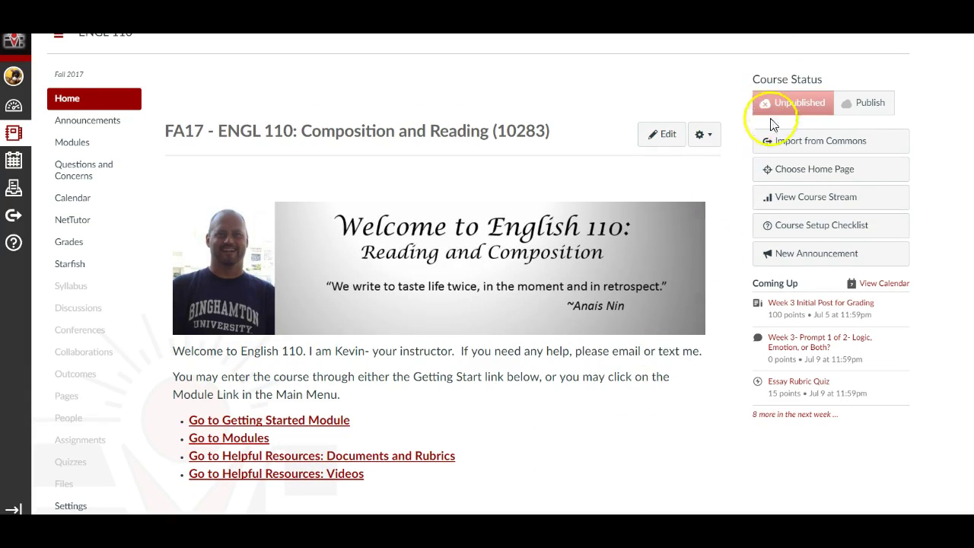
{"action": "scroll", "coordinate": [786, 305], "scroll_direction": "down", "scroll_amount": 1}
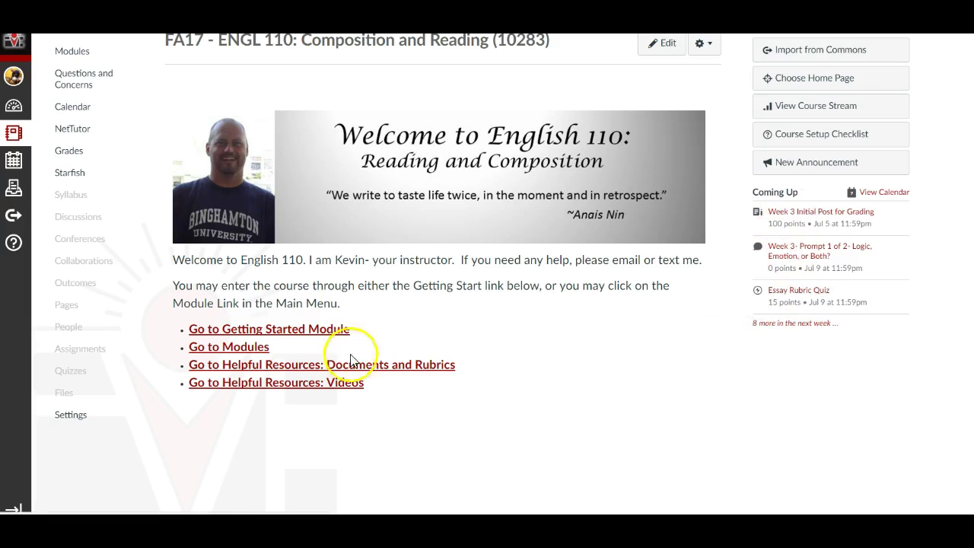
{"action": "scroll", "coordinate": [343, 352], "scroll_direction": "up", "scroll_amount": 1}
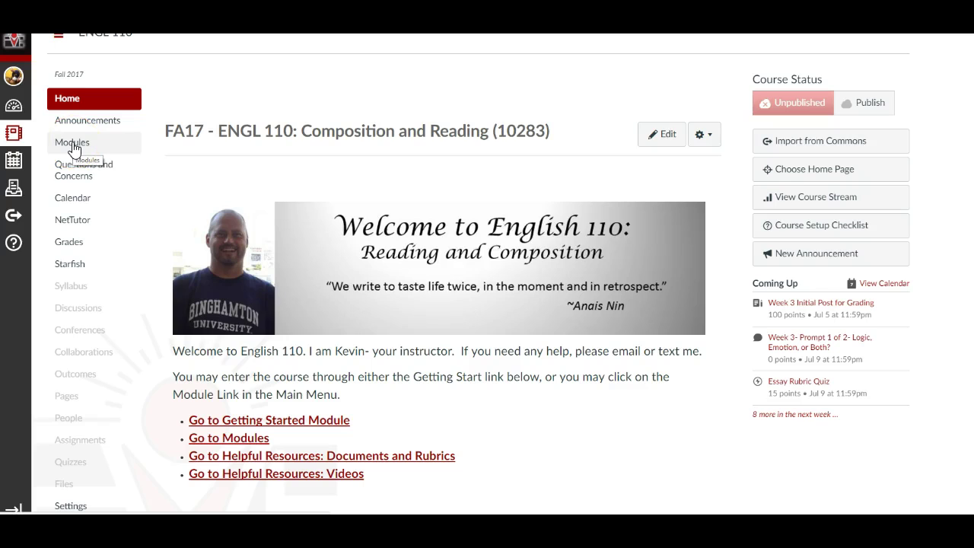
{"action": "left_click", "coordinate": [76, 185]}
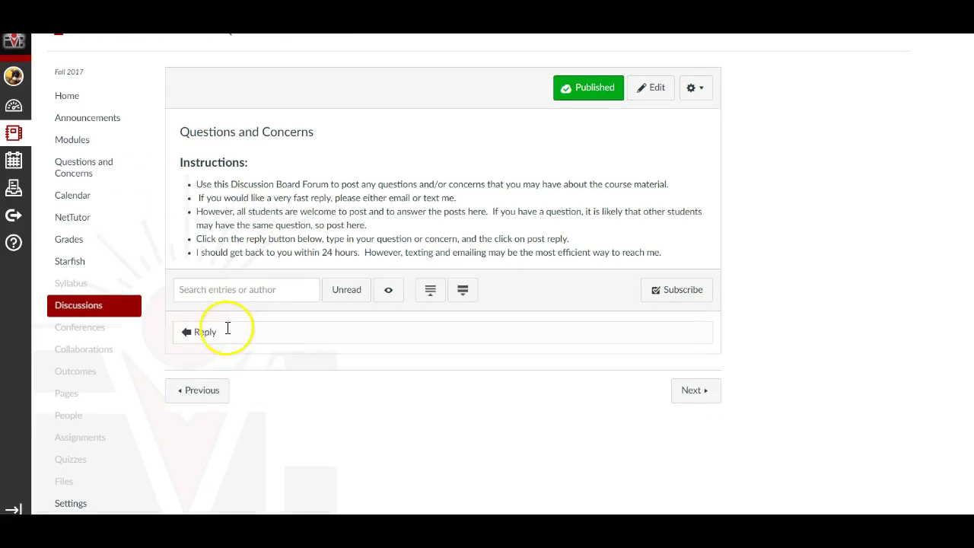
{"action": "left_click", "coordinate": [226, 332]}
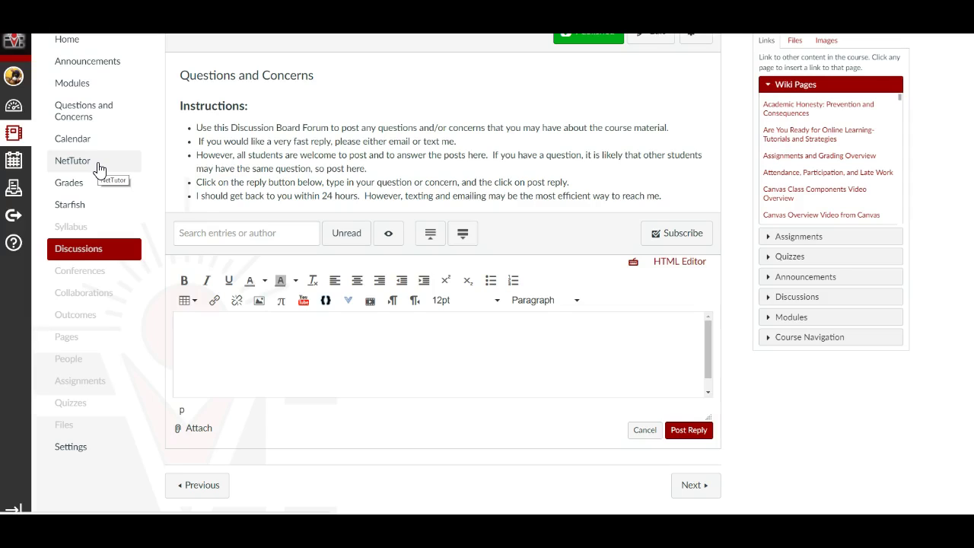
{"action": "left_click", "coordinate": [70, 168]}
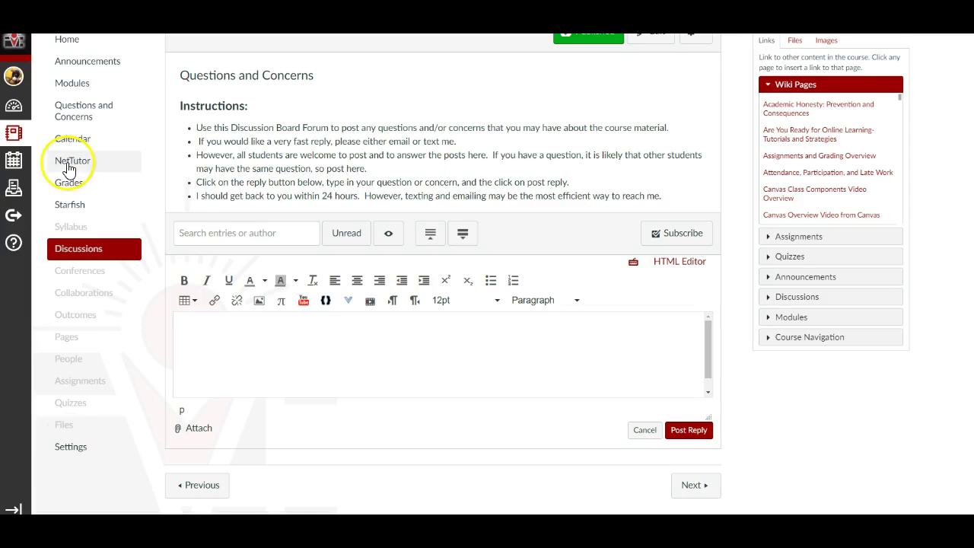
{"action": "left_click", "coordinate": [67, 205]}
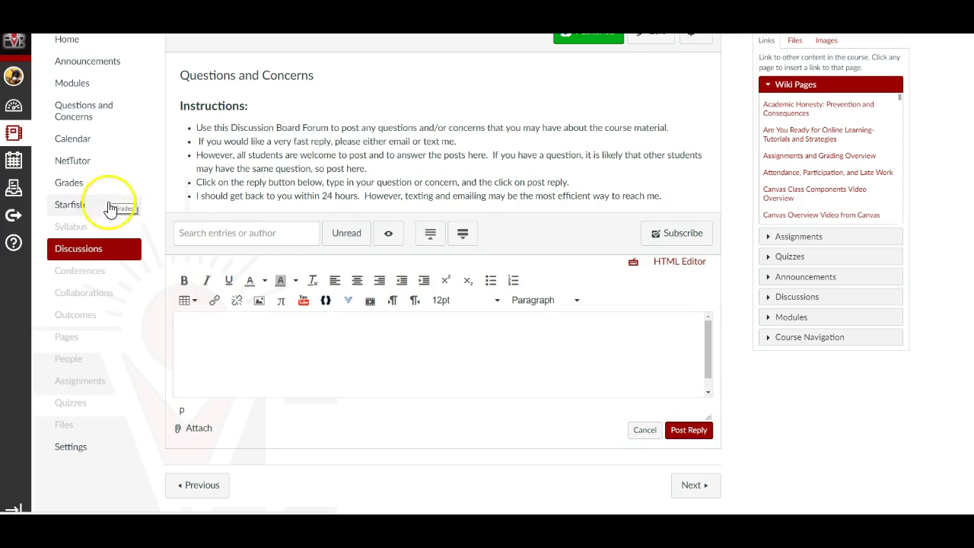
{"action": "left_click", "coordinate": [110, 273]}
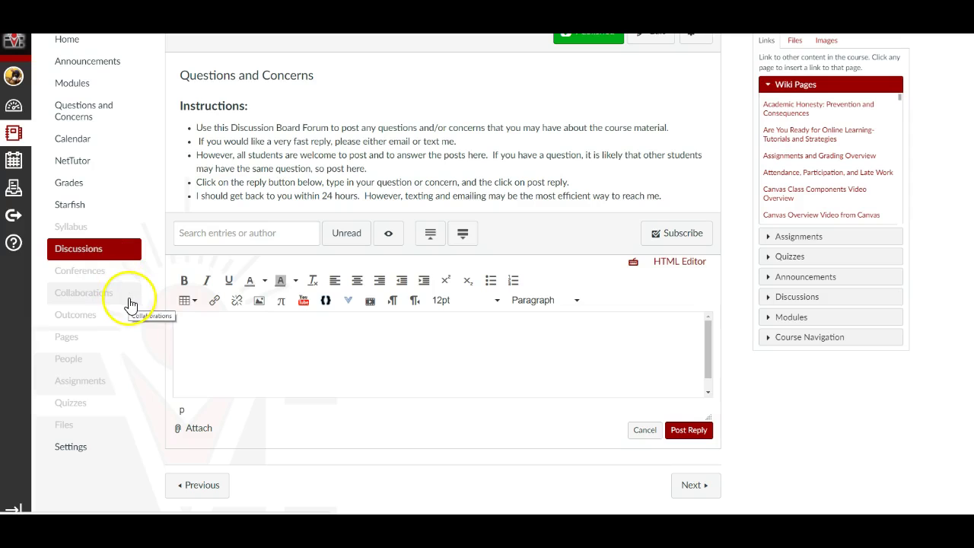
{"action": "scroll", "coordinate": [118, 285], "scroll_direction": "up", "scroll_amount": 1}
{"action": "scroll", "coordinate": [118, 285], "scroll_direction": "up", "scroll_amount": 1}
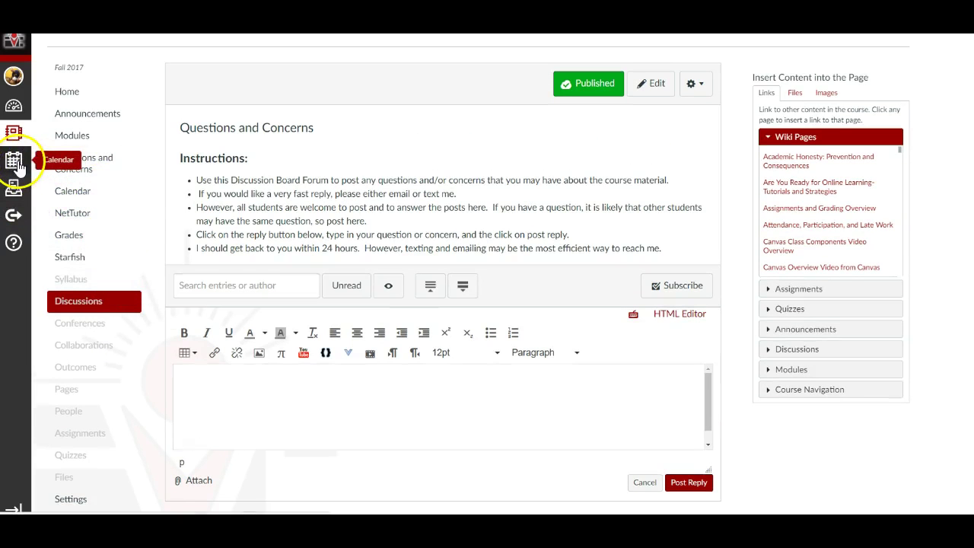
Step: Open the course Calendar in Agenda view, listing items due Jul 5 to Aug 27, 2017
{"action": "left_click", "coordinate": [86, 196]}
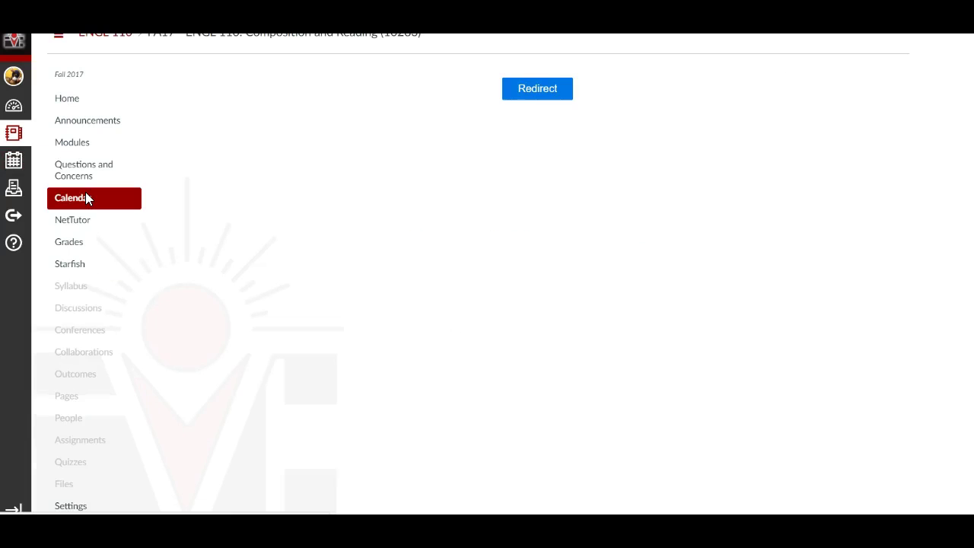
{"action": "left_click", "coordinate": [86, 198]}
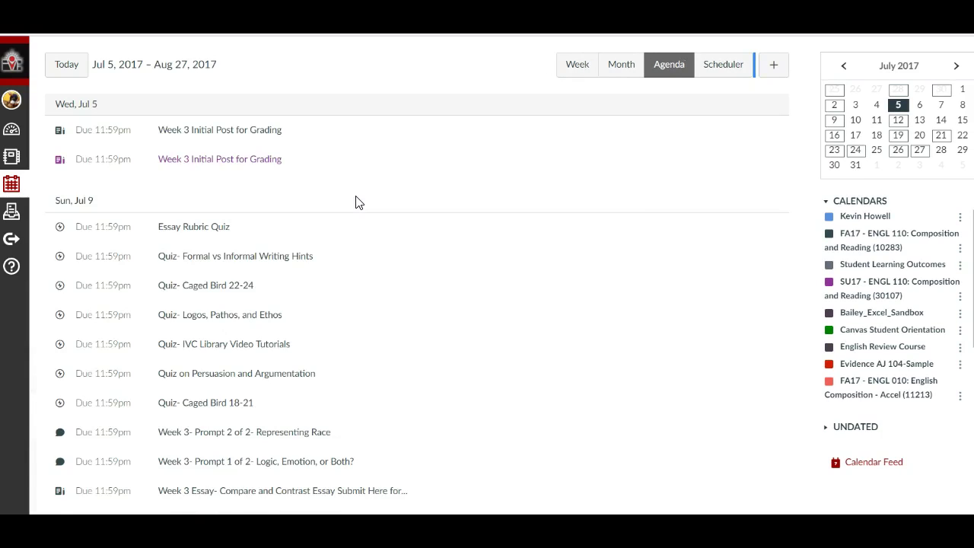
Step: View details of the Caged Bird 22-24, Logos, Pathos, and Ethos, and Caged Bird 18-21 quizzes
{"action": "scroll", "coordinate": [356, 203], "scroll_direction": "down", "scroll_amount": 1}
{"action": "left_click", "coordinate": [181, 237]}
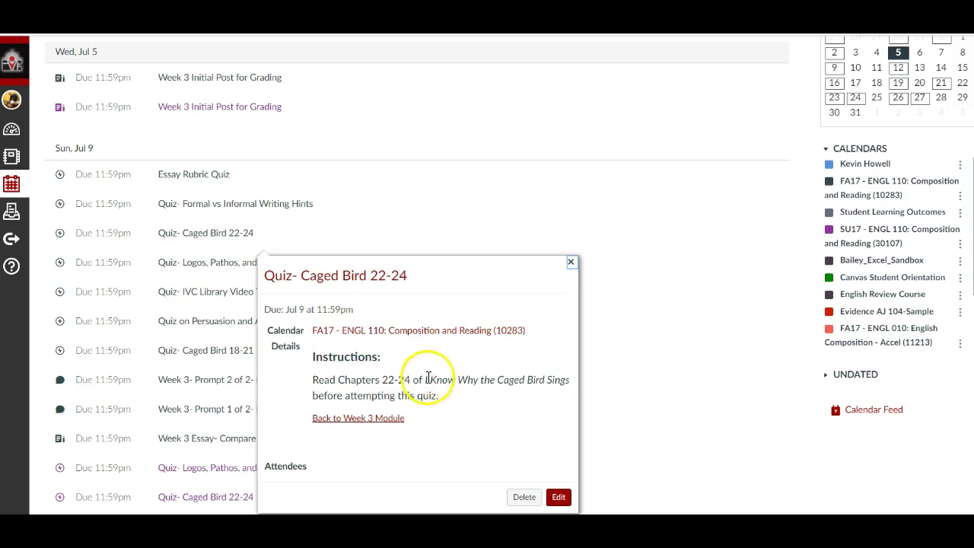
{"action": "left_click", "coordinate": [571, 262]}
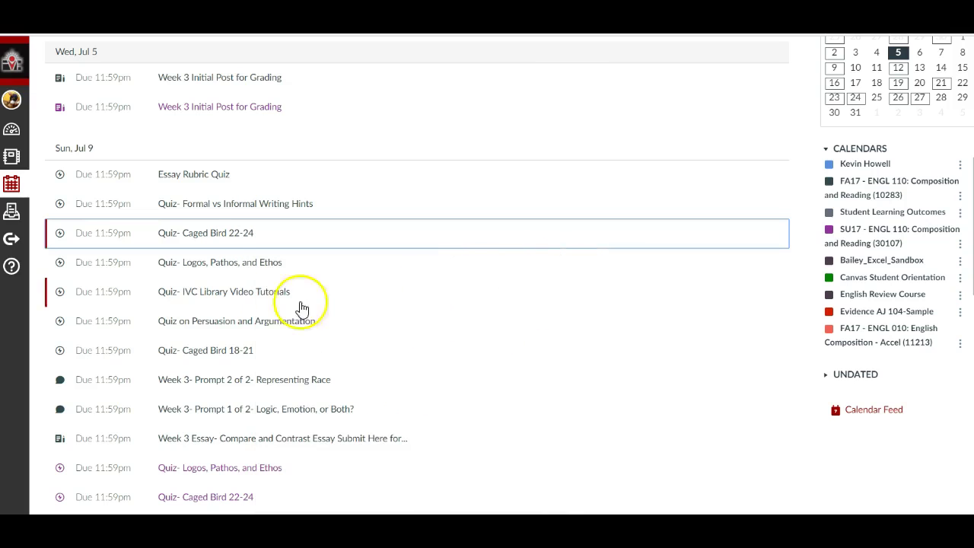
{"action": "left_click", "coordinate": [217, 266]}
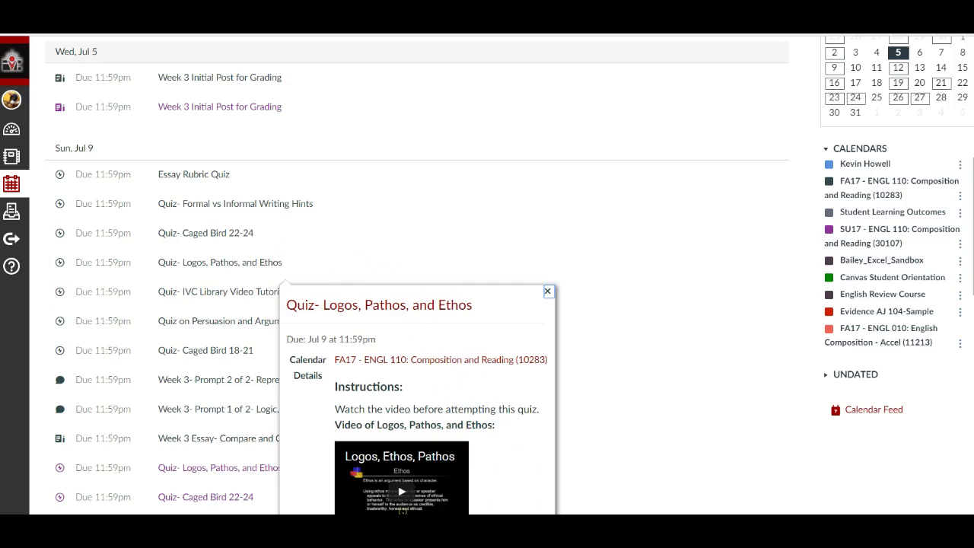
{"action": "left_click_drag", "start_coordinate": [499, 296], "coordinate": [491, 258]}
{"action": "left_click", "coordinate": [577, 360]}
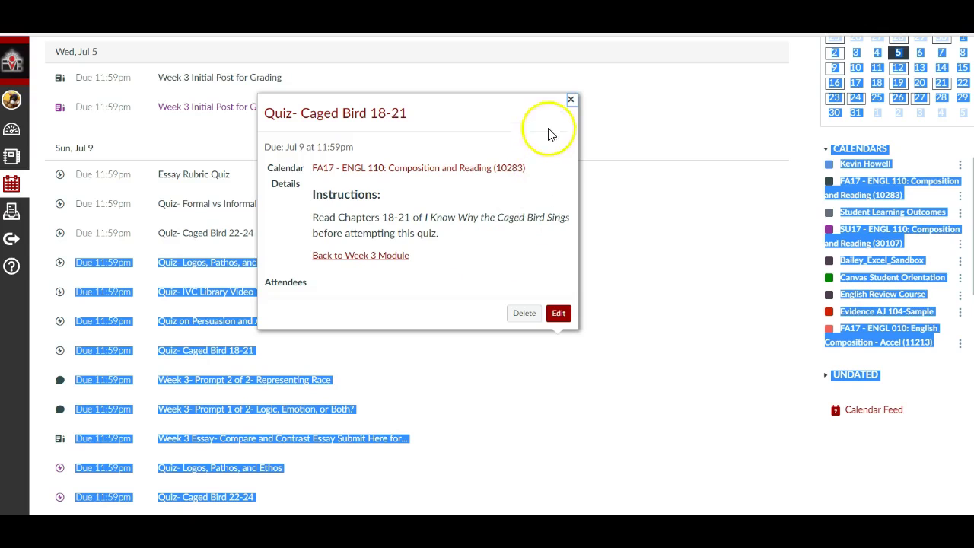
{"action": "left_click", "coordinate": [570, 99]}
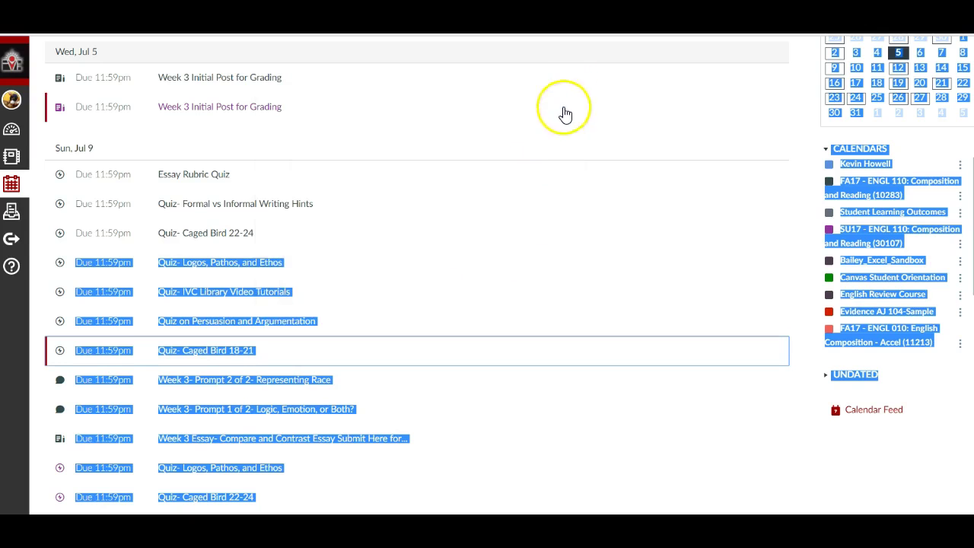
Step: View details of the IVC Library Video Tutorials, Logos, Pathos, and Ethos, and Essay Rubric quizzes
{"action": "left_click", "coordinate": [259, 298]}
{"action": "left_click", "coordinate": [233, 262]}
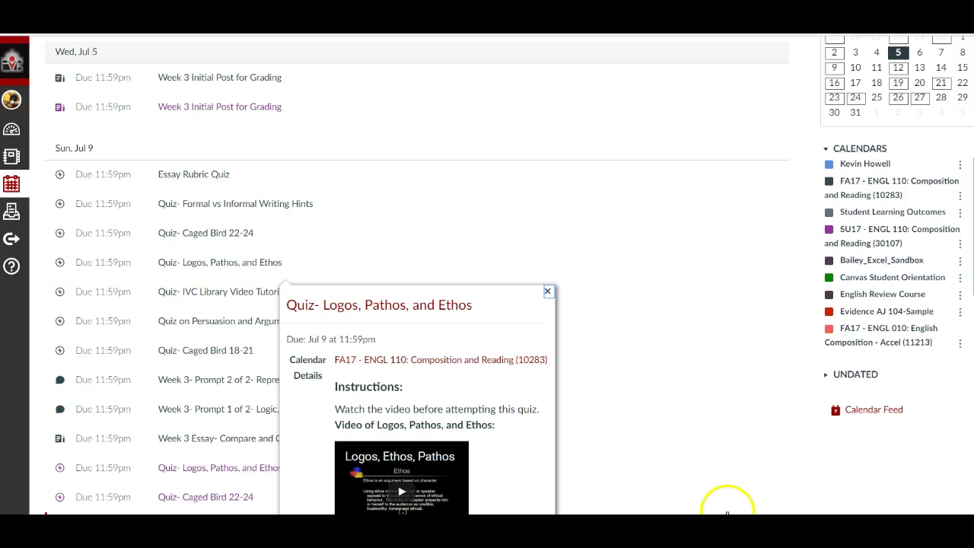
{"action": "left_click", "coordinate": [726, 510]}
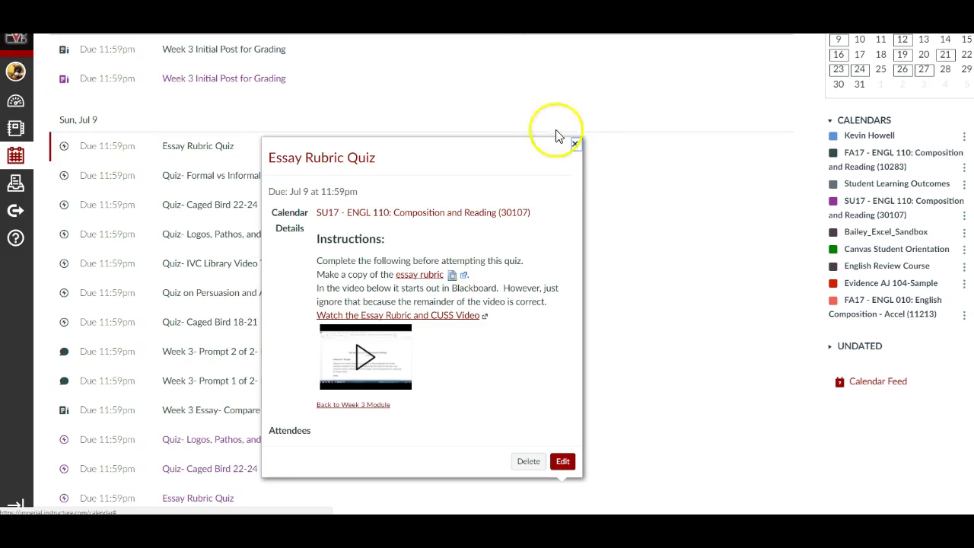
{"action": "left_click", "coordinate": [576, 145]}
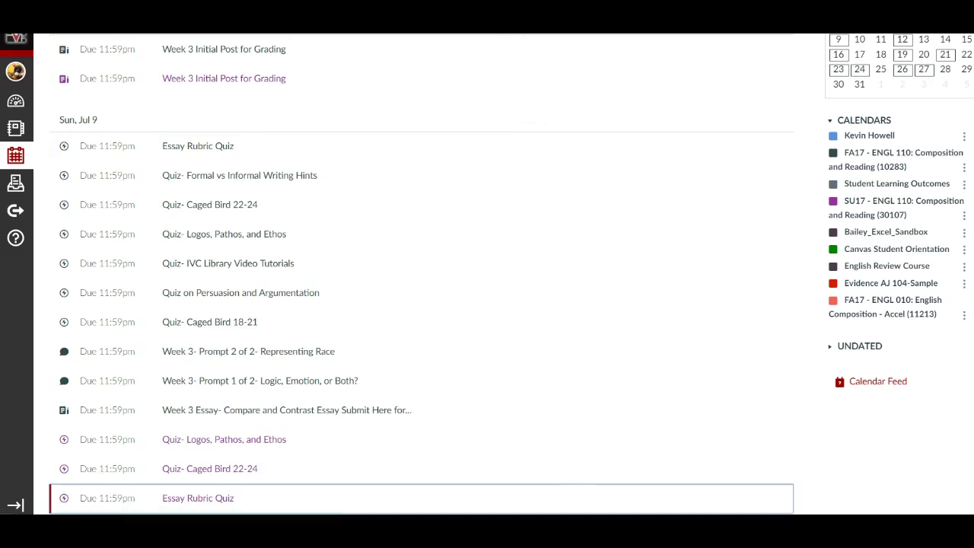
{"action": "scroll", "coordinate": [621, 191], "scroll_direction": "up", "scroll_amount": 2}
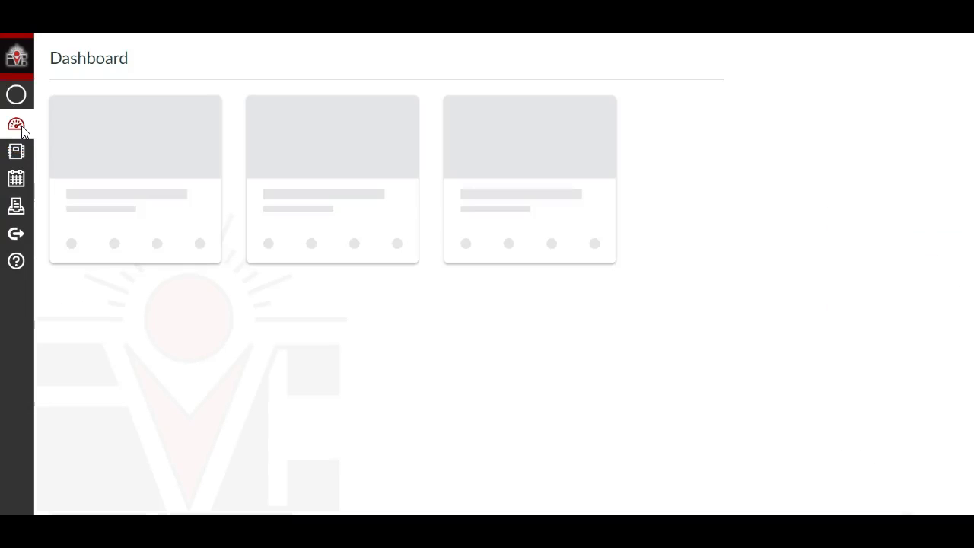
Step: Open the FA17 - ENGL 110 course and browse its home page banner and resource links
{"action": "left_click", "coordinate": [175, 209]}
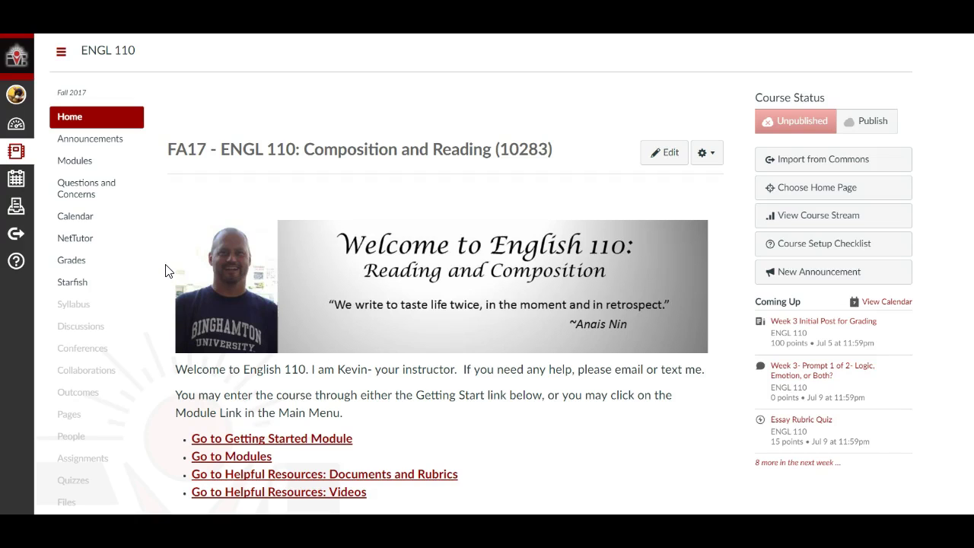
{"action": "scroll", "coordinate": [165, 271], "scroll_direction": "down", "scroll_amount": 2}
{"action": "scroll", "coordinate": [165, 271], "scroll_direction": "up", "scroll_amount": 2}
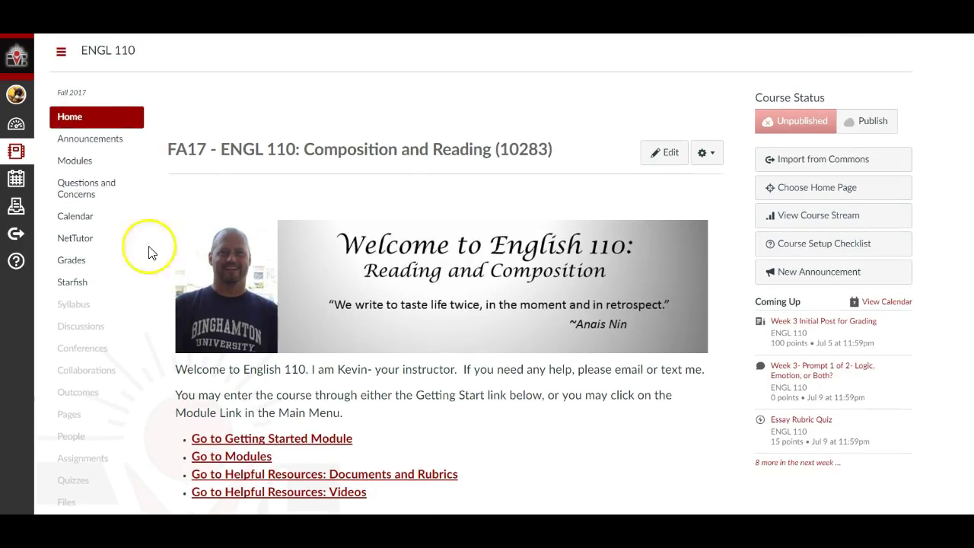
{"action": "left_click", "coordinate": [69, 282]}
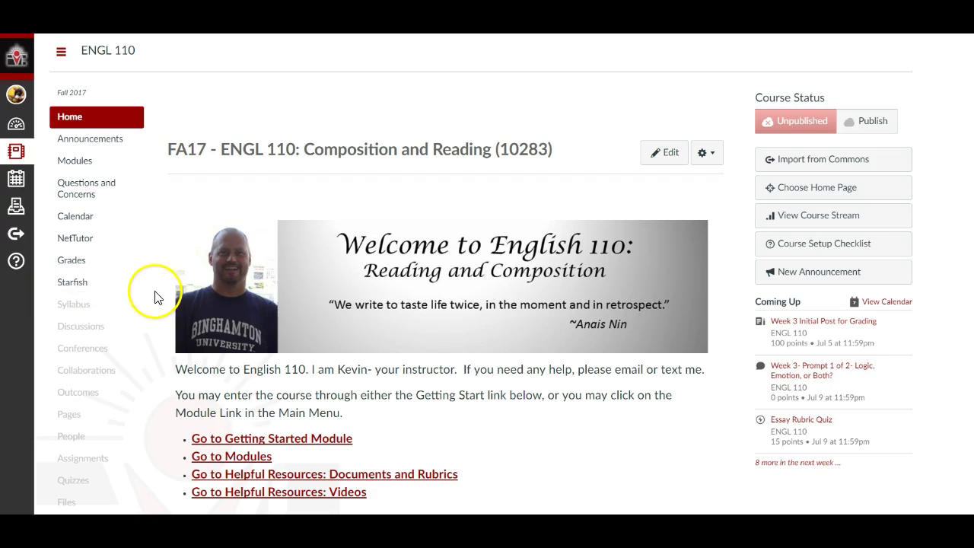
{"action": "scroll", "coordinate": [155, 292], "scroll_direction": "down", "scroll_amount": 2}
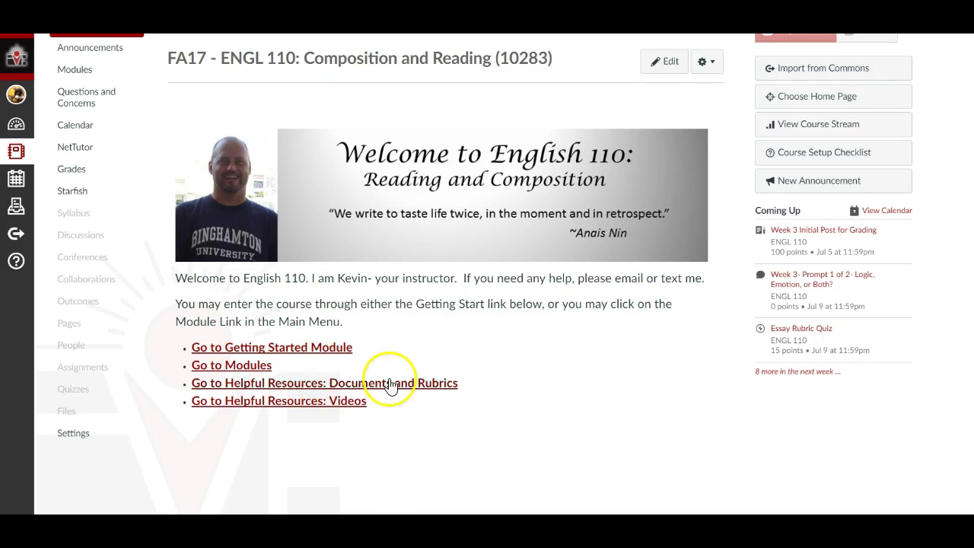
{"action": "scroll", "coordinate": [386, 383], "scroll_direction": "up", "scroll_amount": 2}
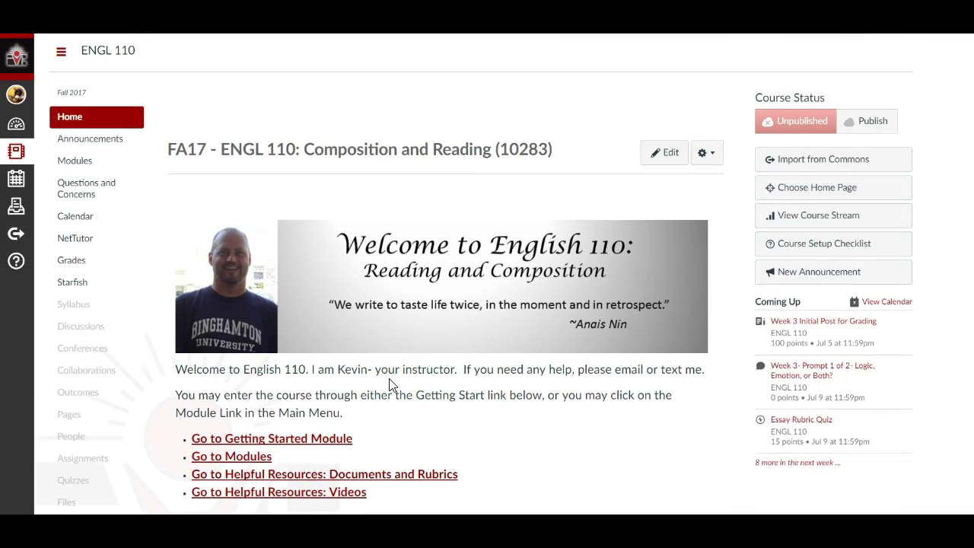